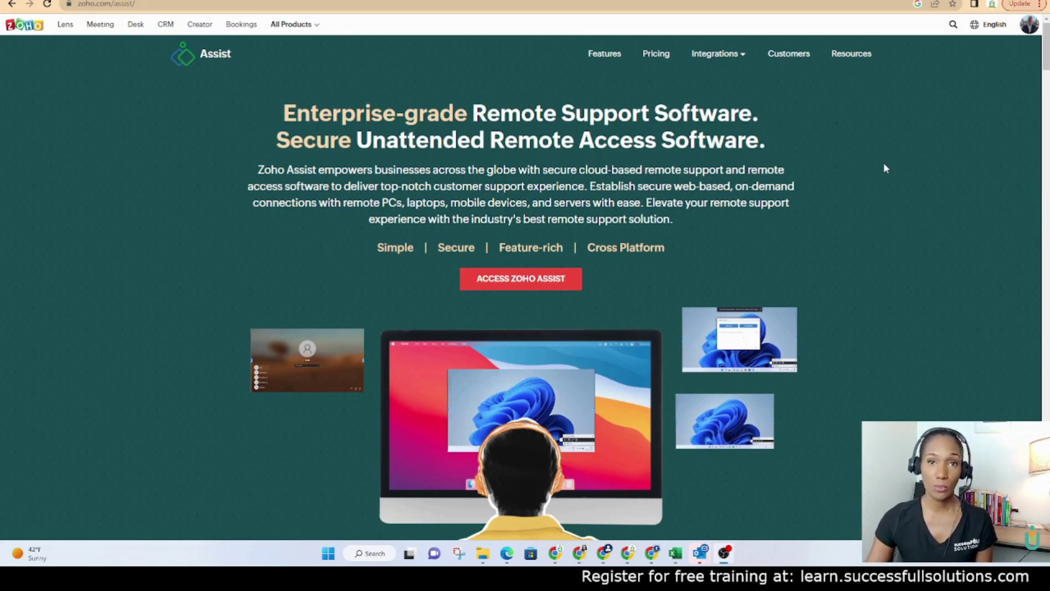
- Look through the Zoho Assist product page, covering its awards, customer recognition, enterprise, usage statistics and support use-case sections
scroll(757, 304, down, 3)
scroll(756, 304, down, 5)
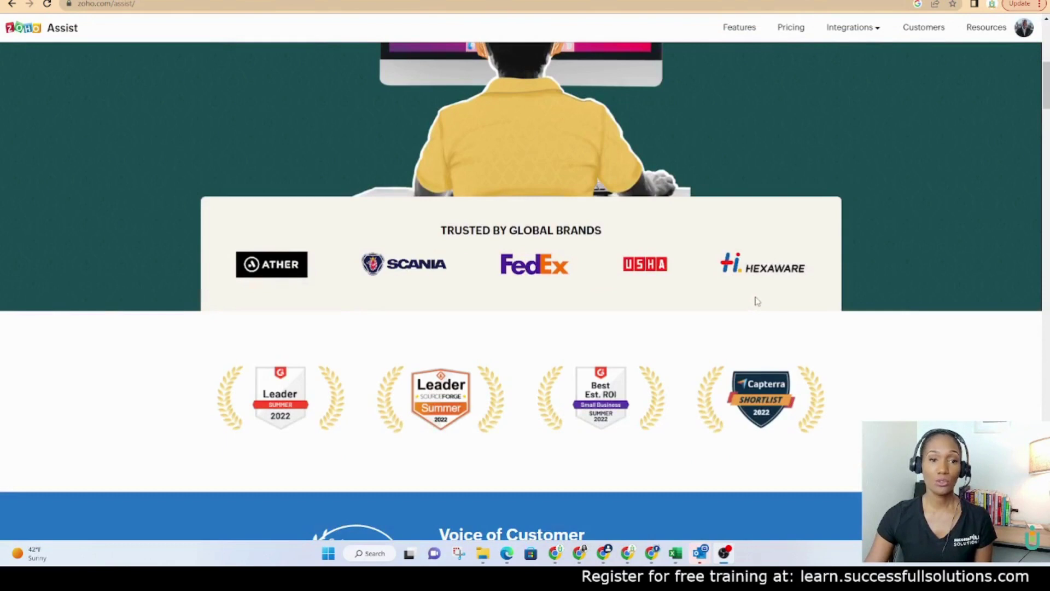
scroll(756, 300, down, 3)
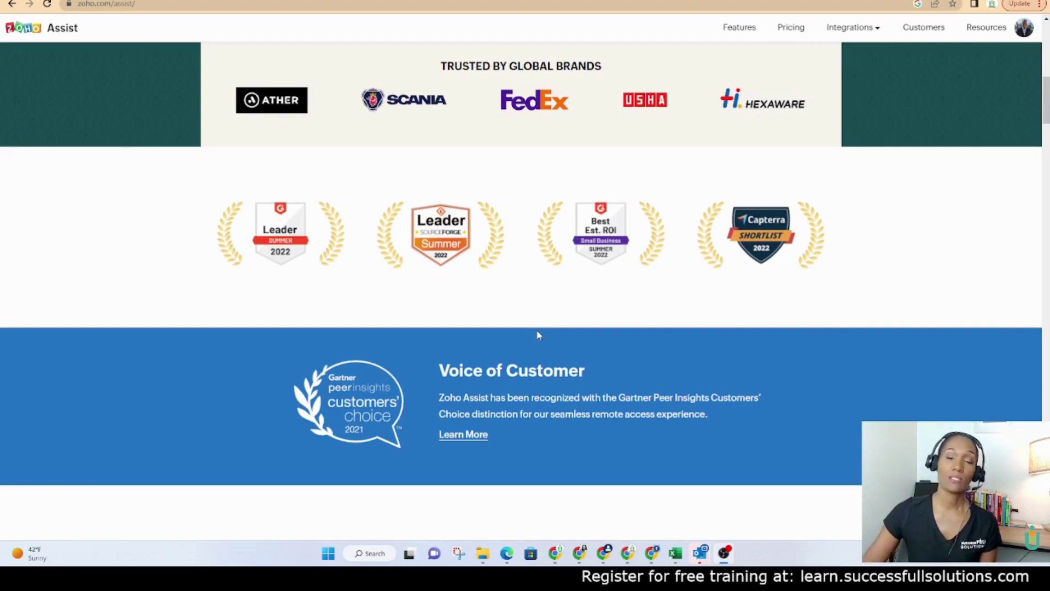
scroll(624, 312, down, 5)
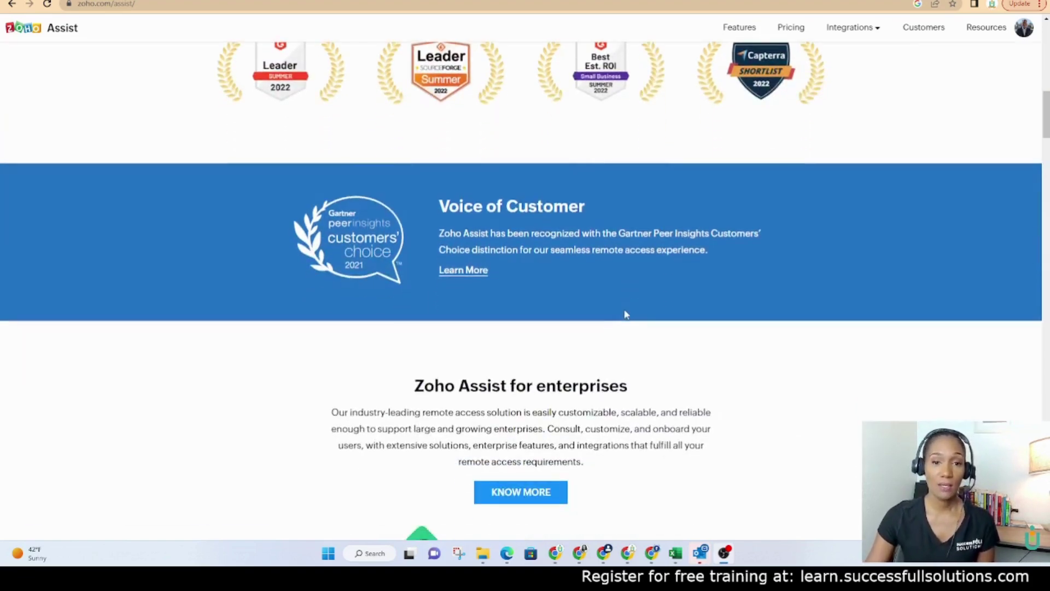
scroll(626, 313, down, 2)
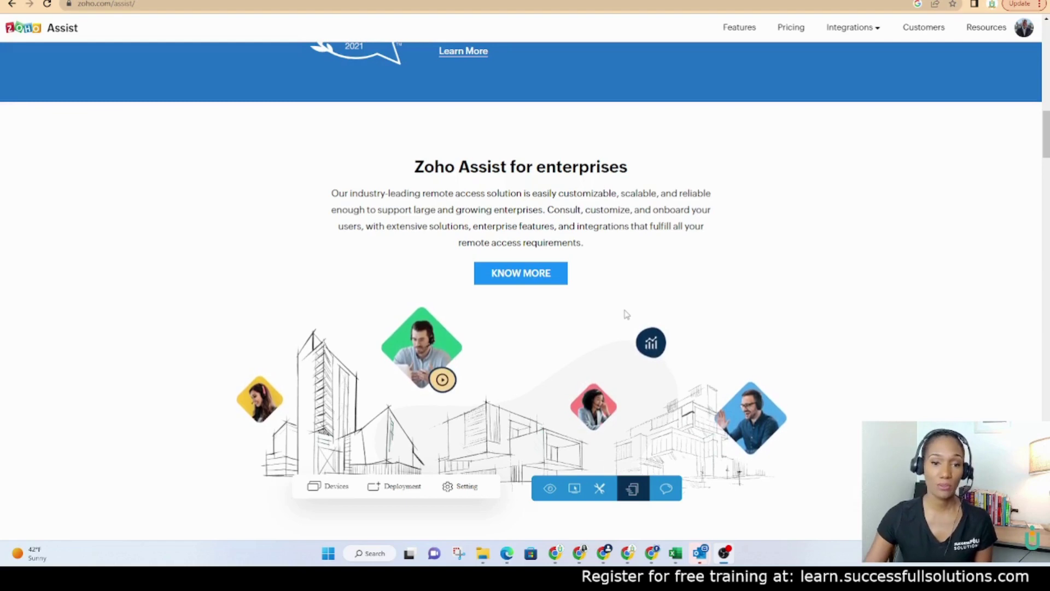
scroll(612, 297, down, 5)
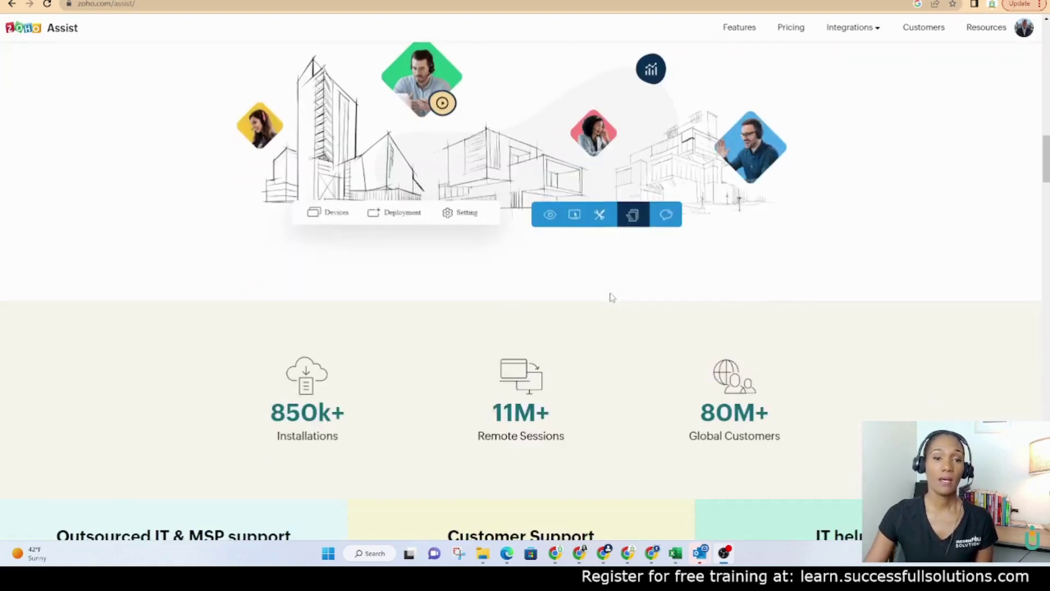
scroll(611, 297, down, 4)
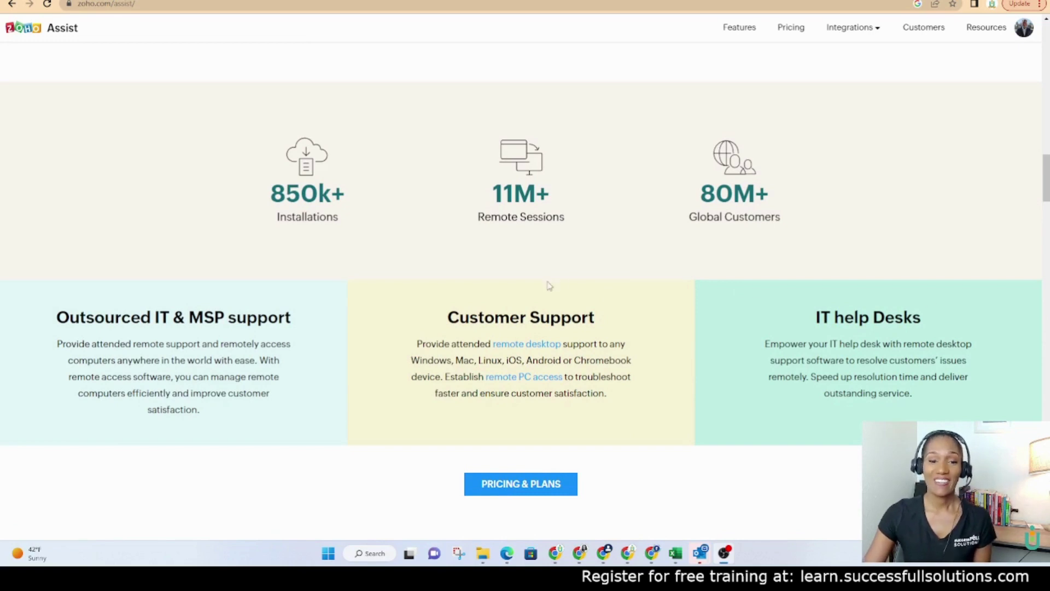
scroll(594, 335, down, 5)
click(508, 217)
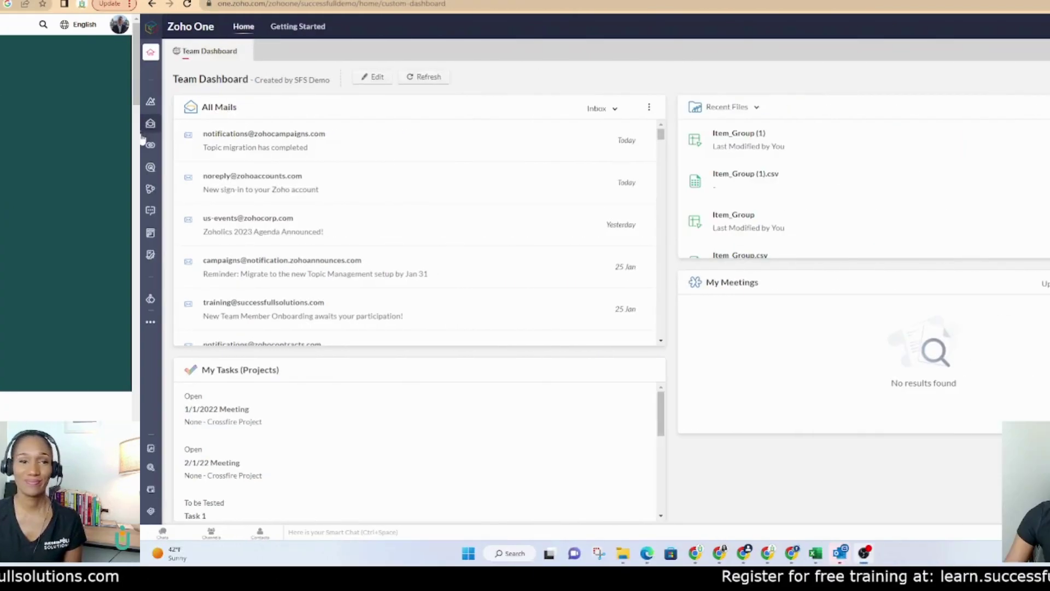
- Open the Assist application from the Successfull Demo Apps group in Zoho One
mouse_move(8, 136)
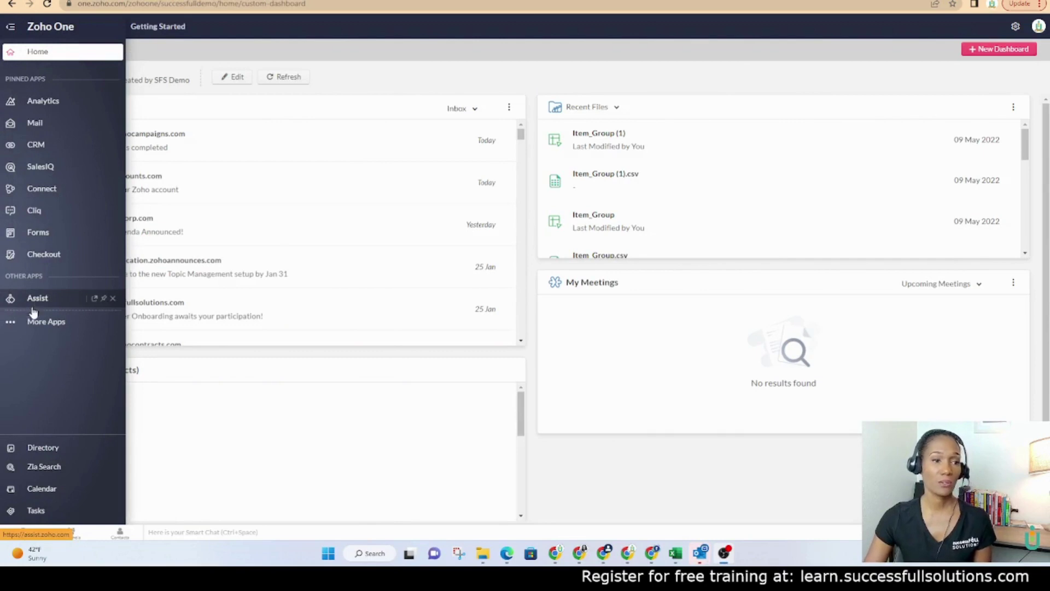
click(31, 327)
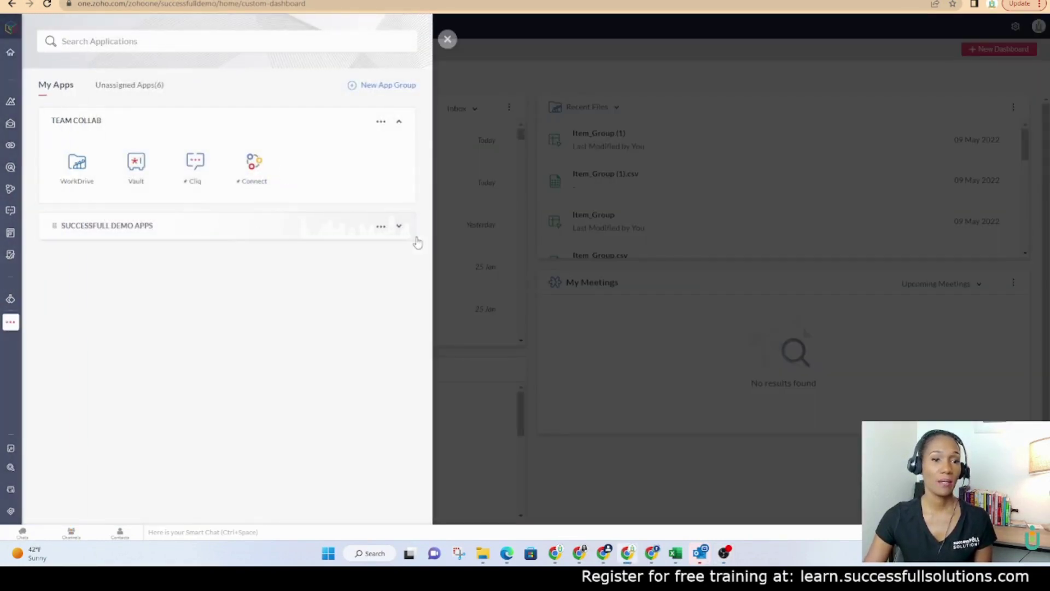
click(399, 227)
scroll(374, 327, down, 5)
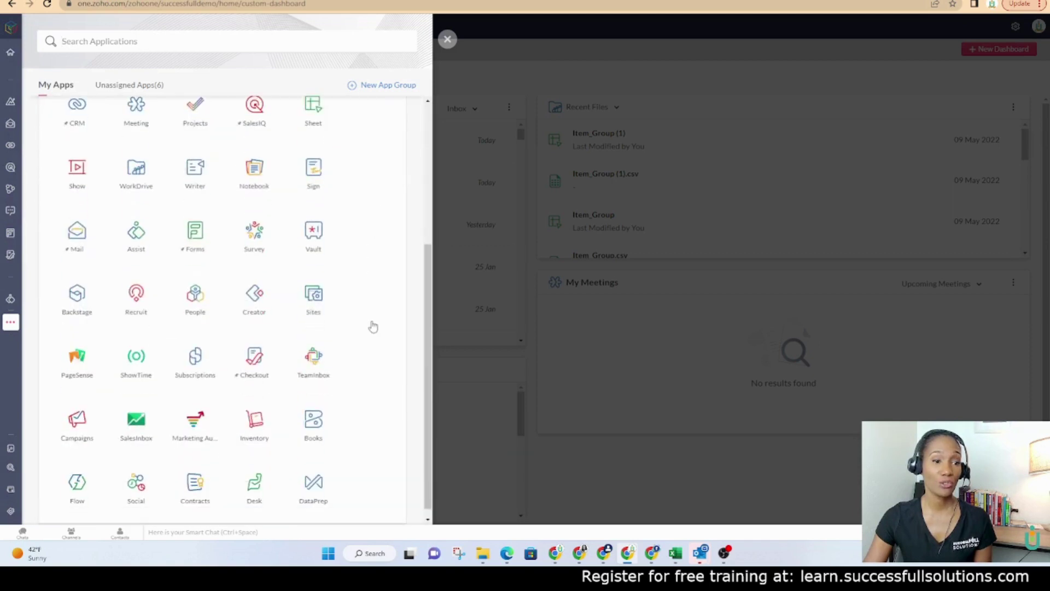
click(136, 233)
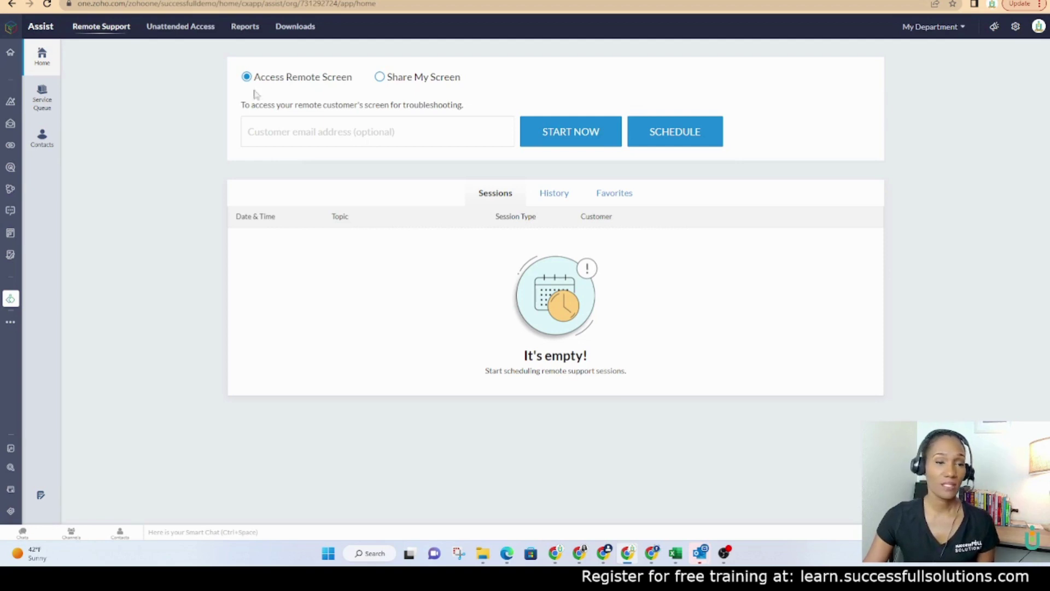
- Compare the Access Remote Screen and Share My Screen session types, ending on Access Remote Screen
click(258, 131)
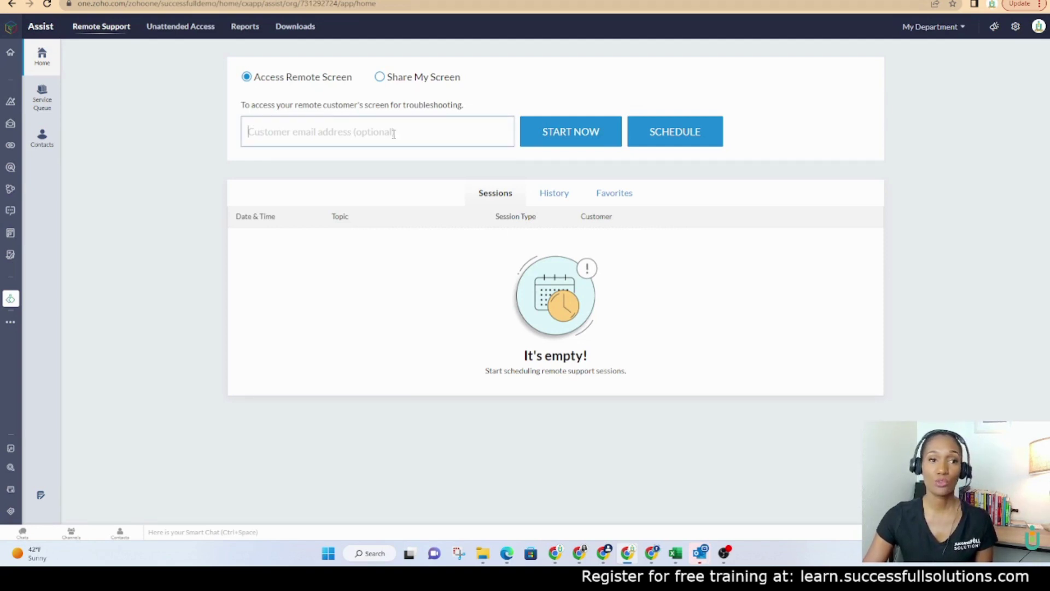
click(379, 76)
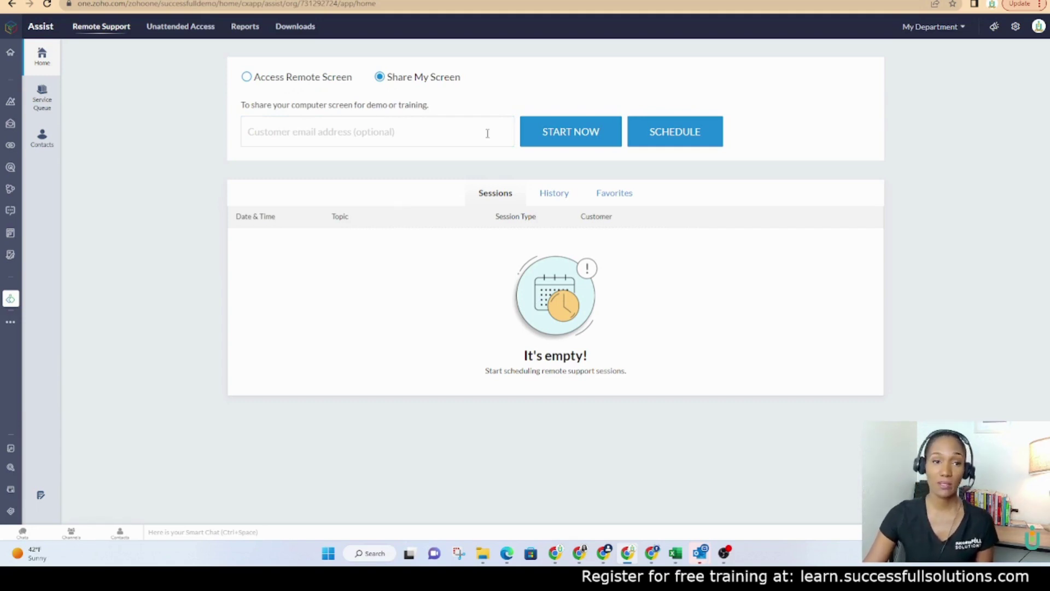
click(247, 76)
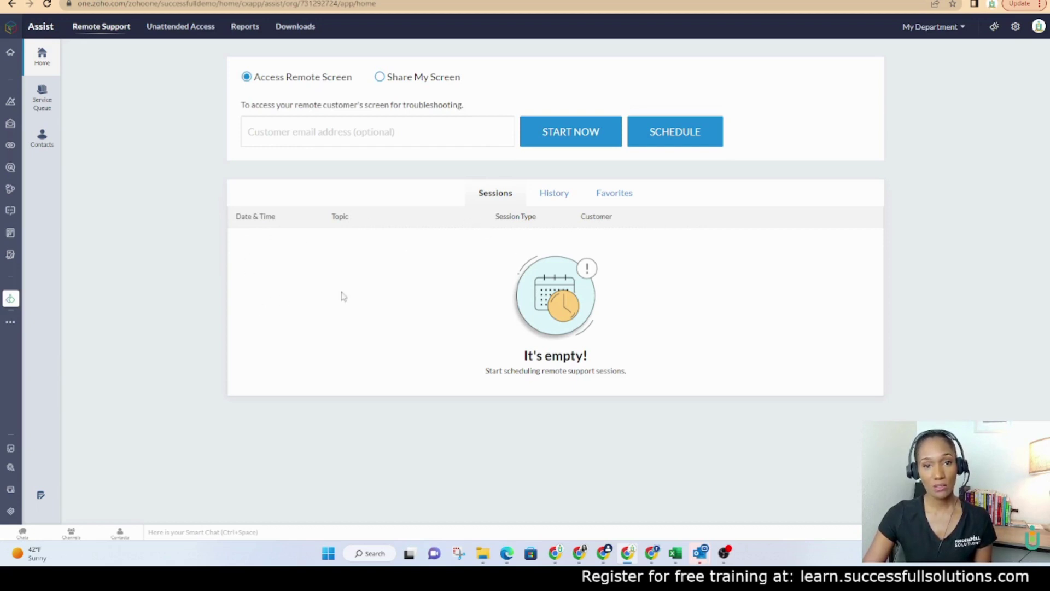
- Review the remote support session history and favorites, and return to the sessions list
click(554, 195)
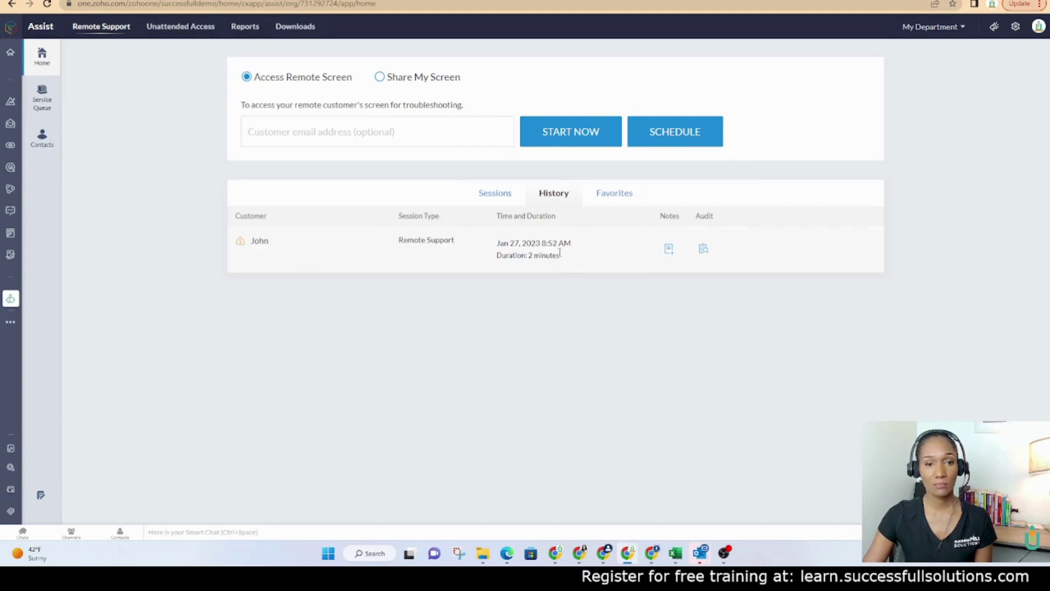
click(614, 196)
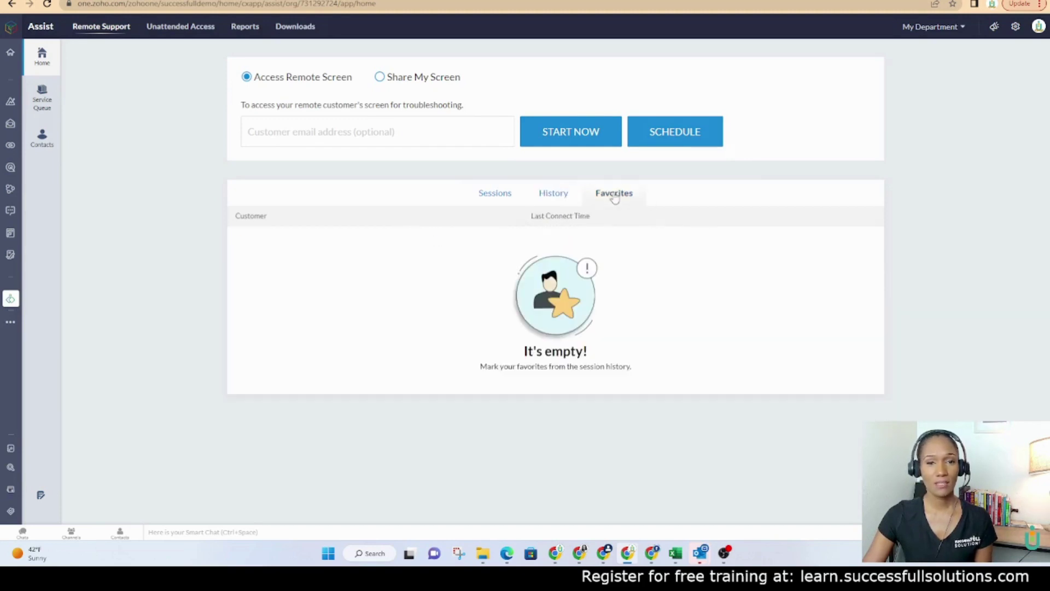
click(496, 196)
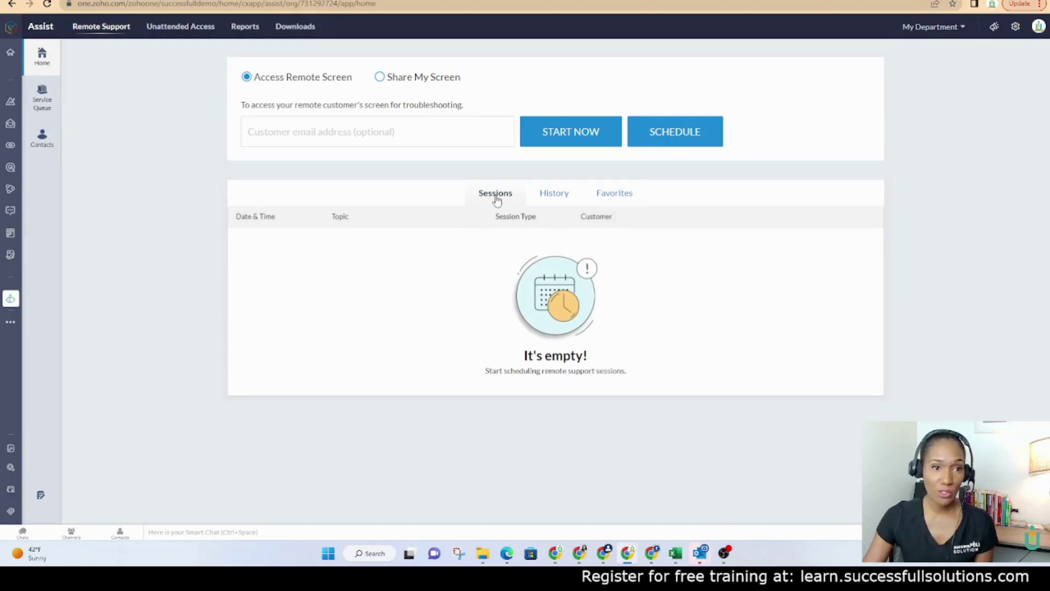
- Enter the customer's e-mail address from the matching suggested contact and start an Access Remote Screen session immediately
click(426, 123)
text(john@)
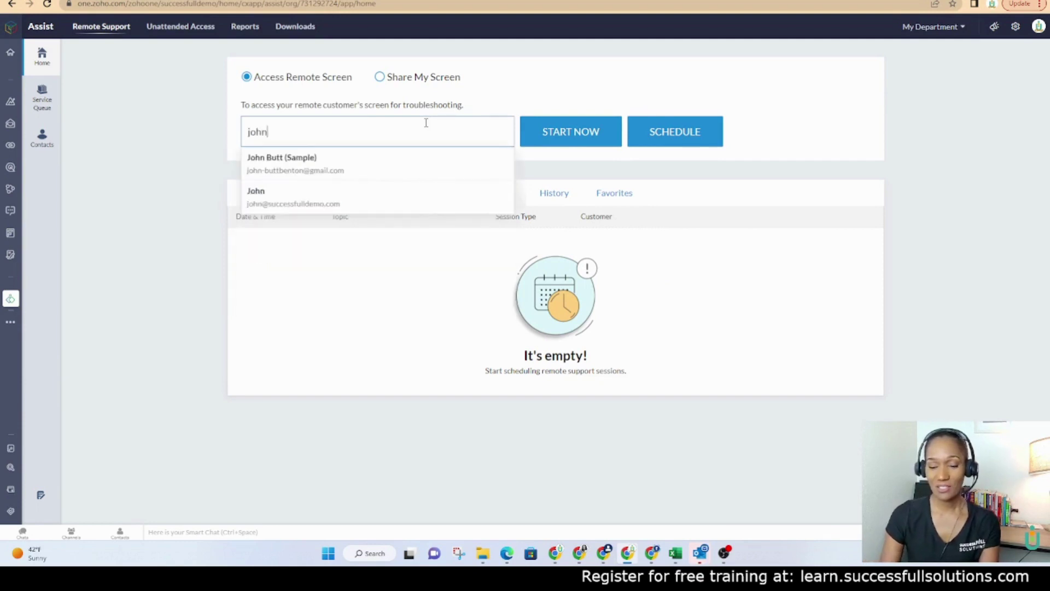
click(323, 159)
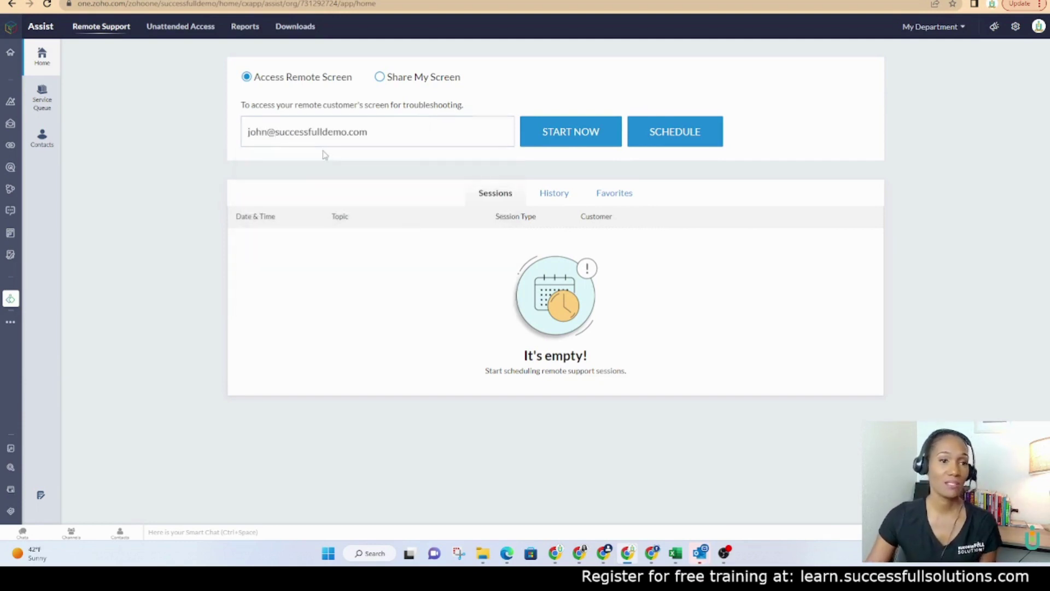
click(563, 142)
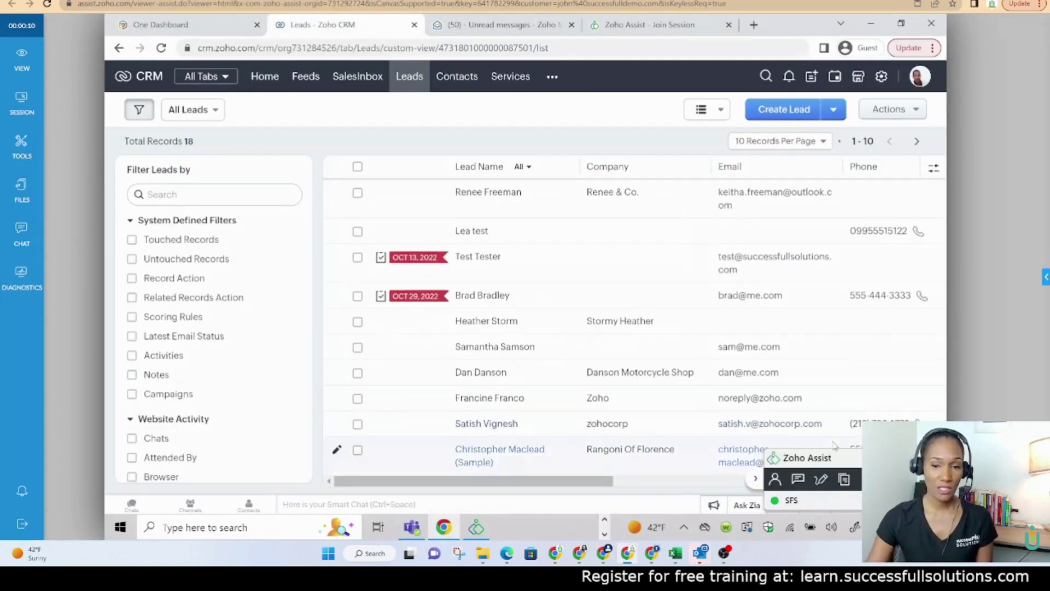
- Send the message "test" in the remote session's chat and close the chat window
click(798, 479)
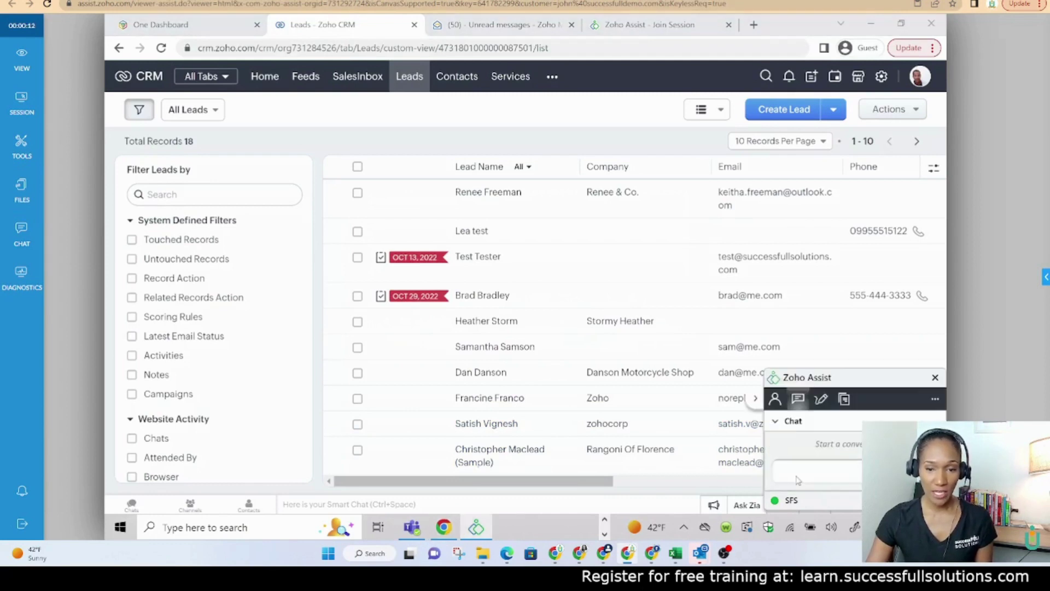
click(793, 469)
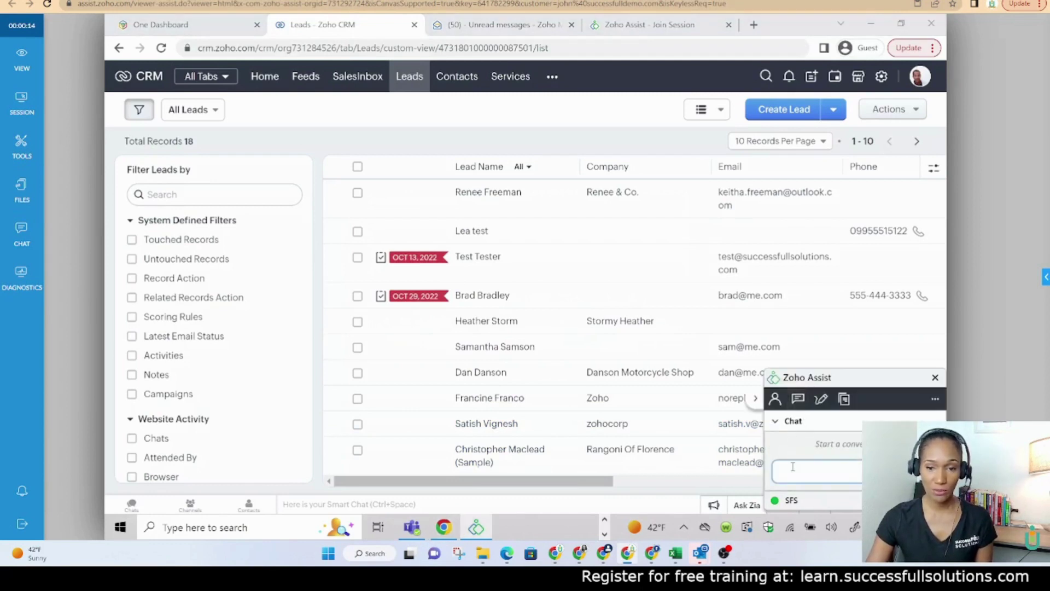
text(Hi)
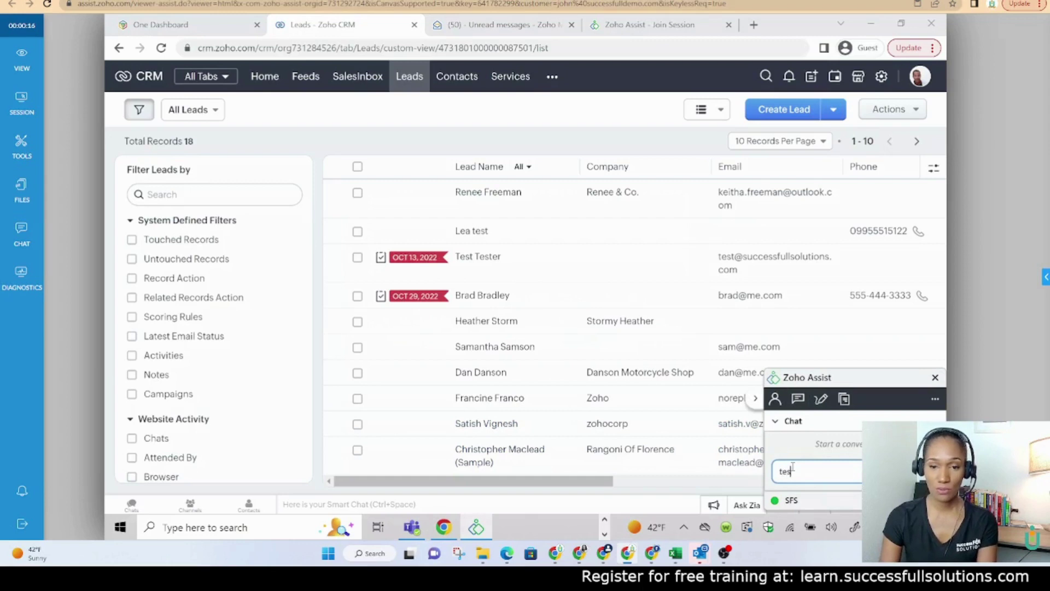
key(Return)
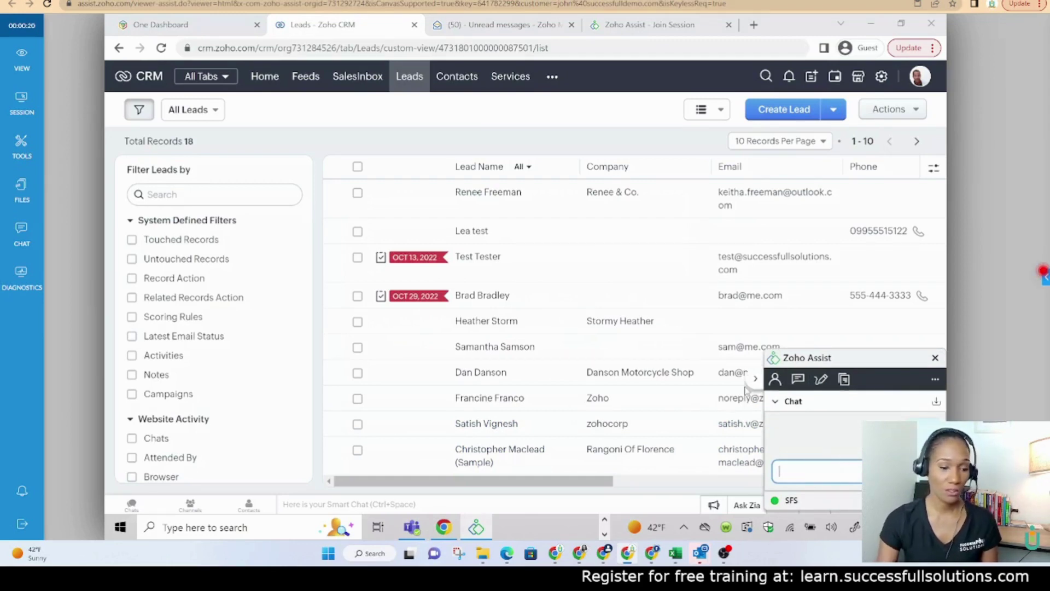
text(ceived)
key(Return)
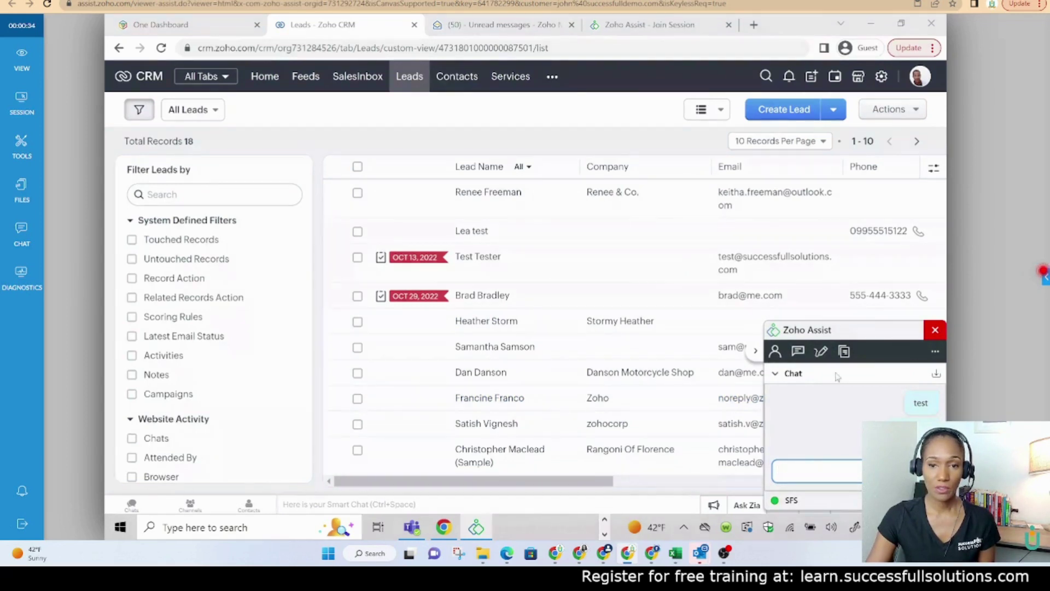
click(935, 329)
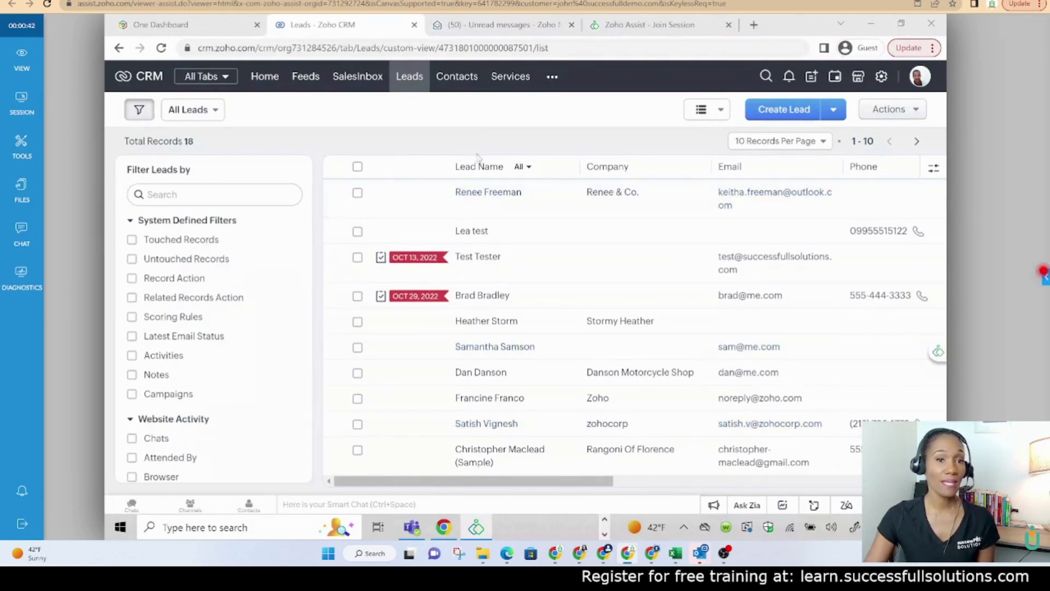
- On the customer's remote computer, view SalesInbox in Zoho CRM and return to the Leads list
click(351, 79)
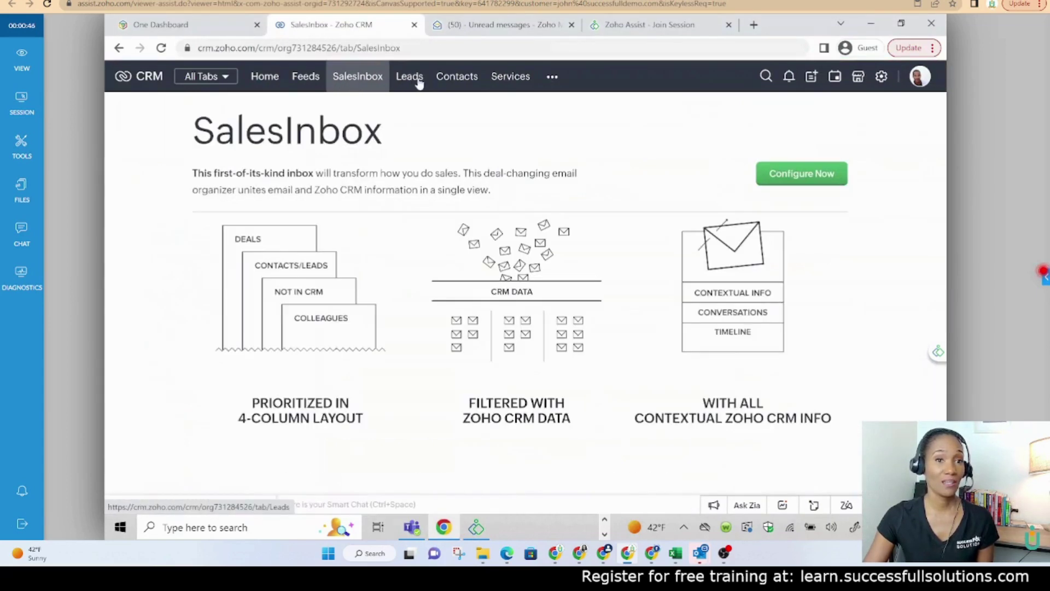
click(419, 83)
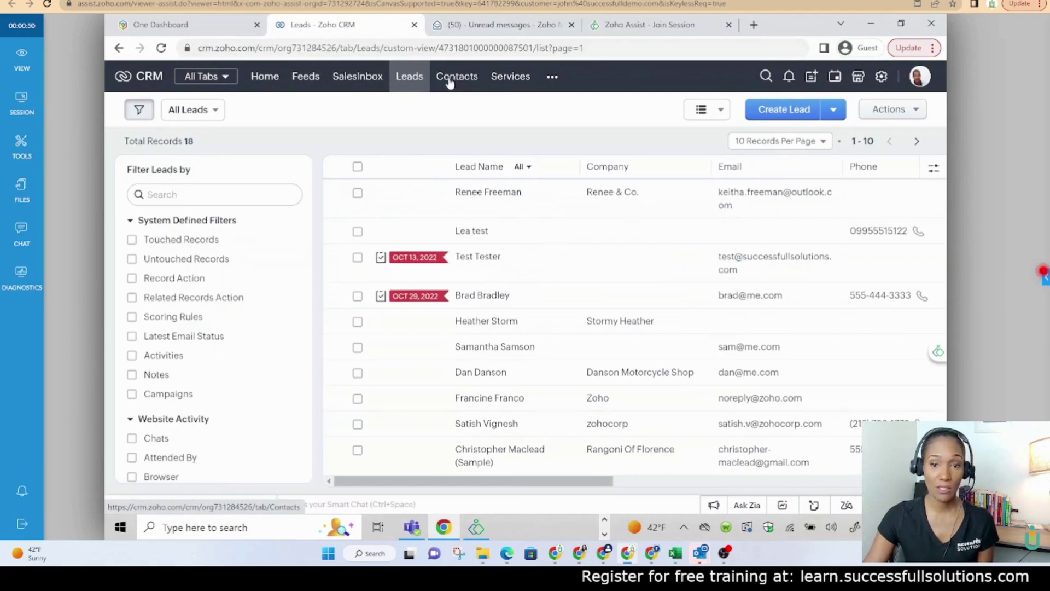
click(385, 194)
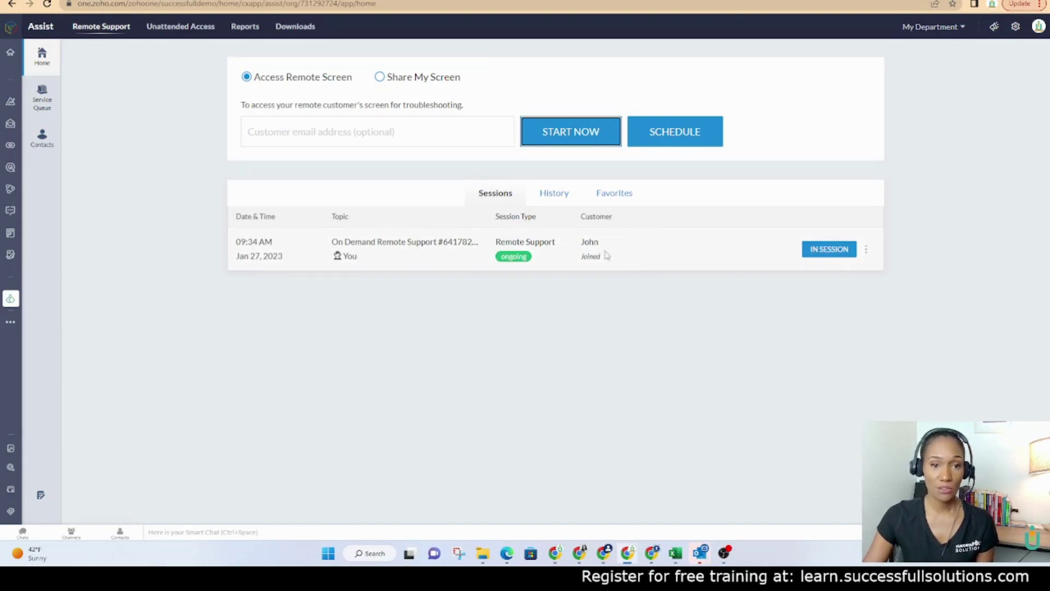
- End the ongoing remote support session from the sessions list and show the session history
click(865, 251)
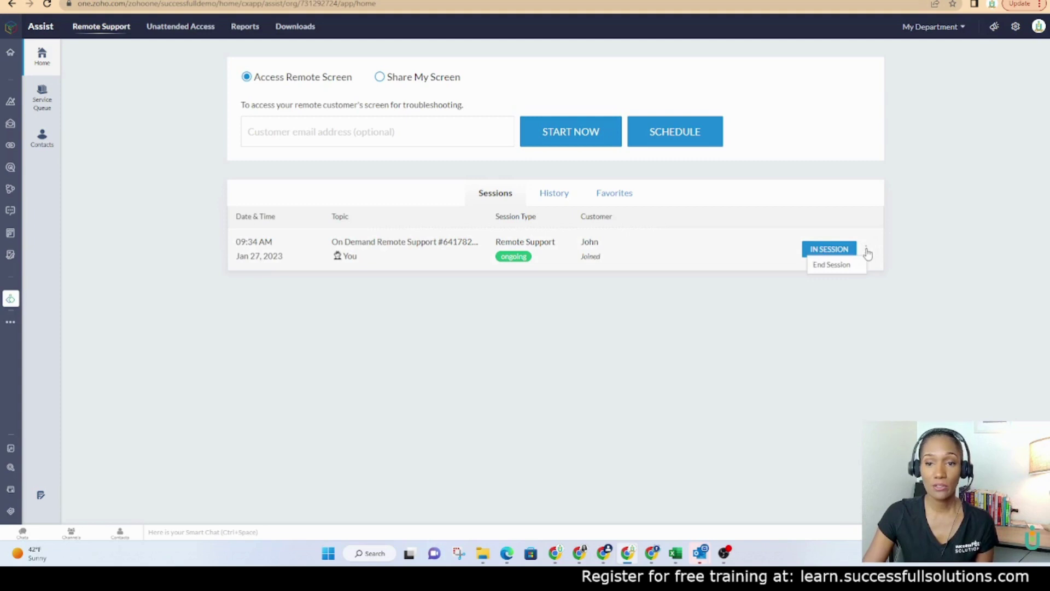
click(832, 265)
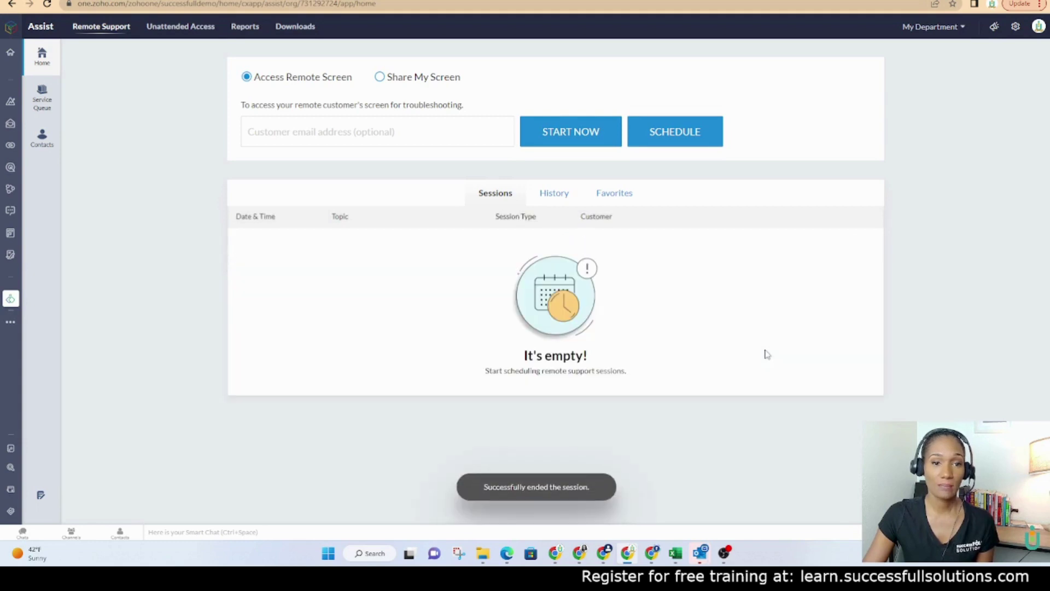
click(551, 199)
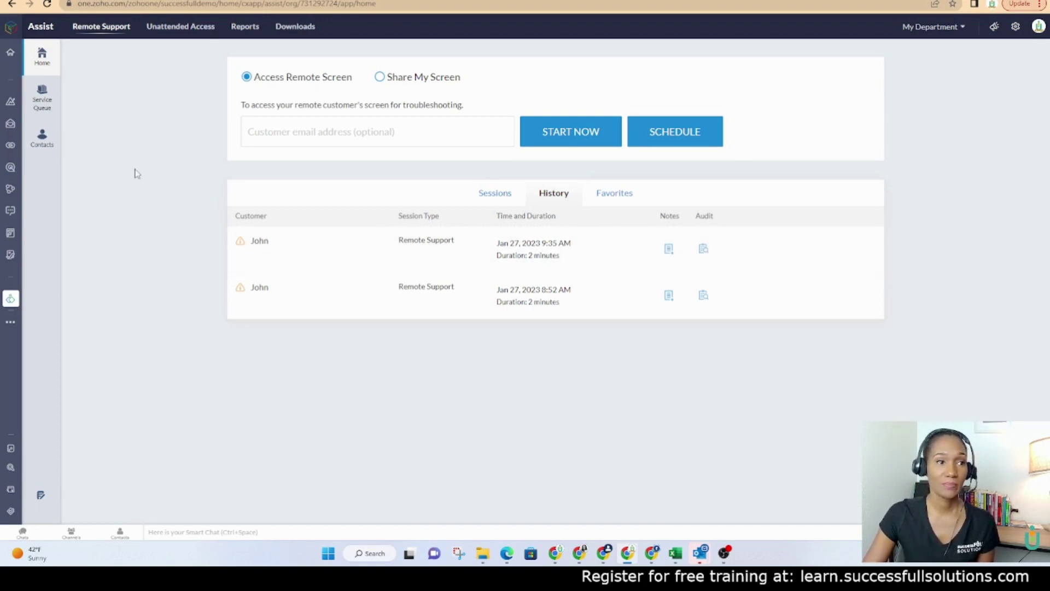
- View the unattended access deployment options, and examine the custom remote support report through to its End time column
click(151, 29)
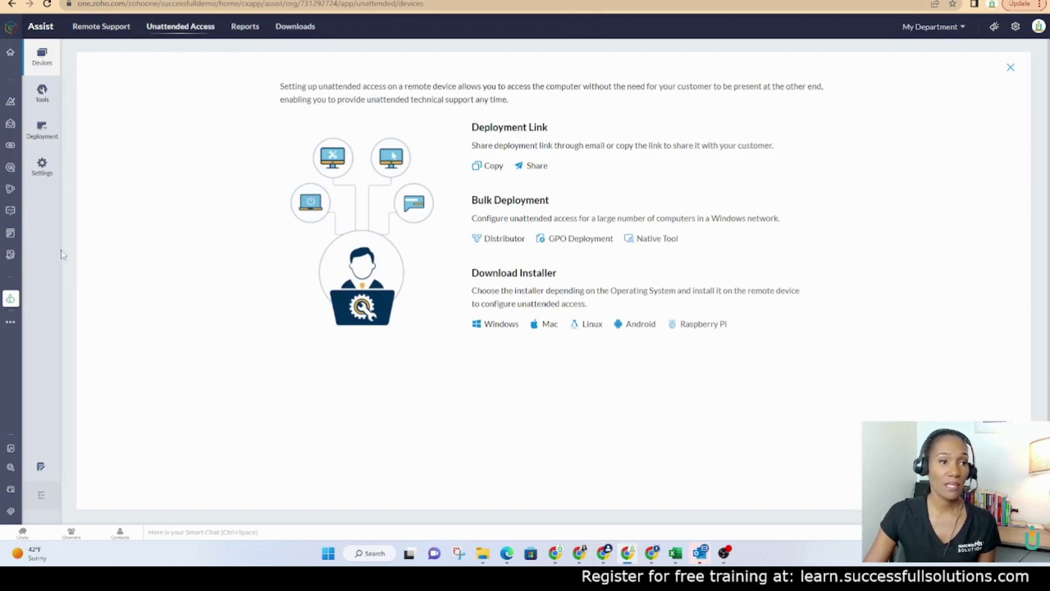
click(241, 31)
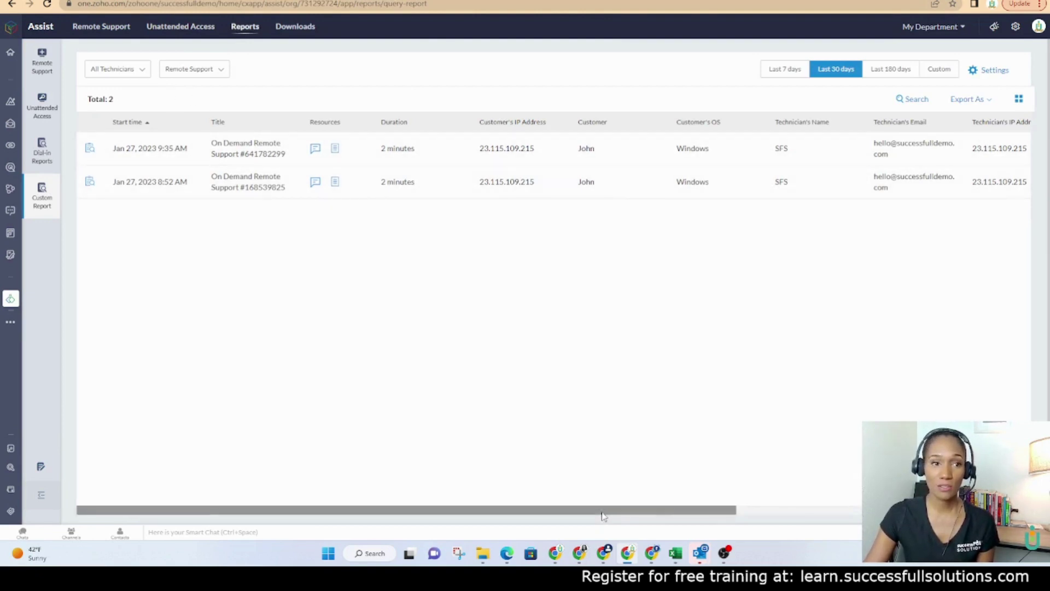
drag(604, 510, 900, 510)
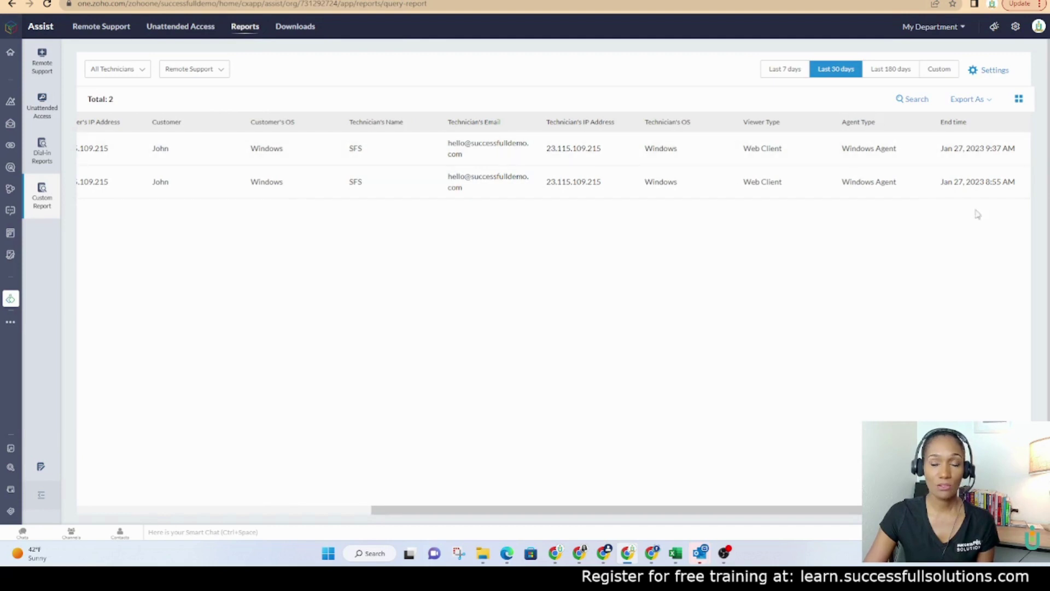
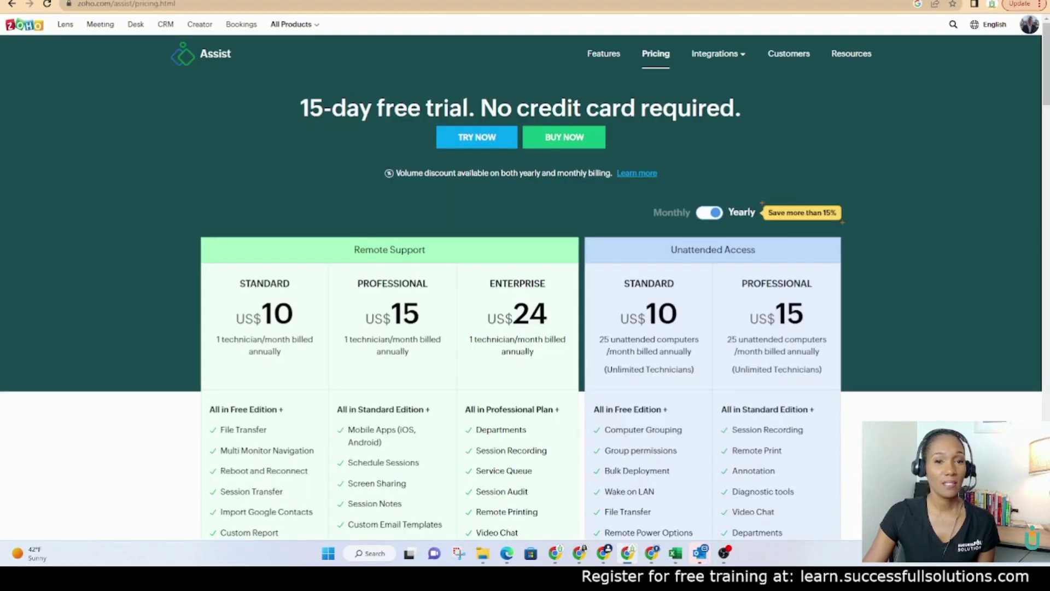
- Open the Zoho Assist features page and examine the feature overview from remote support through to the customization section
click(604, 54)
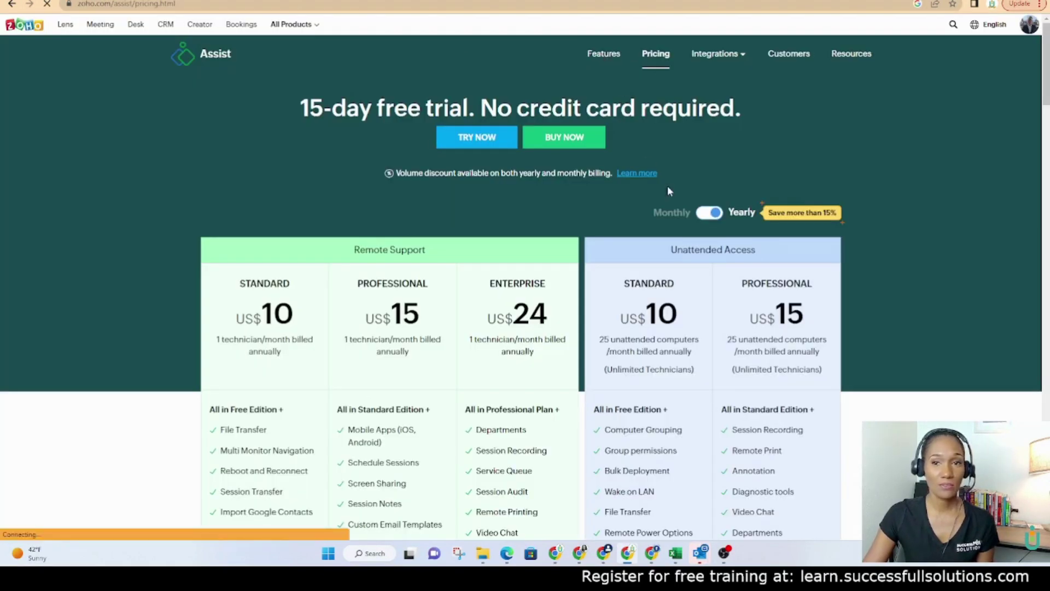
scroll(668, 186, down, 5)
scroll(667, 185, down, 12)
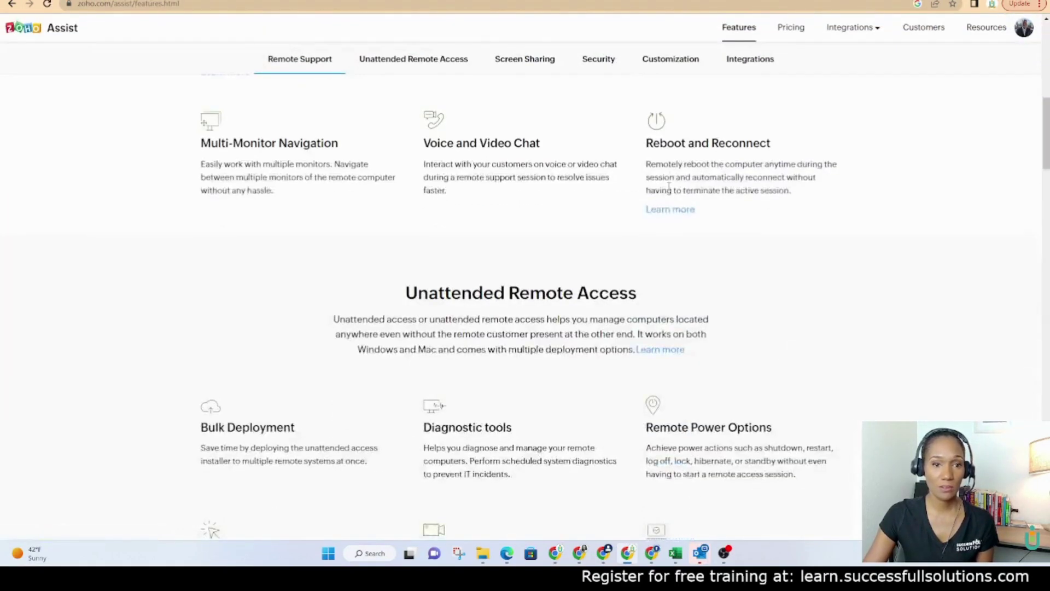
scroll(670, 191, down, 12)
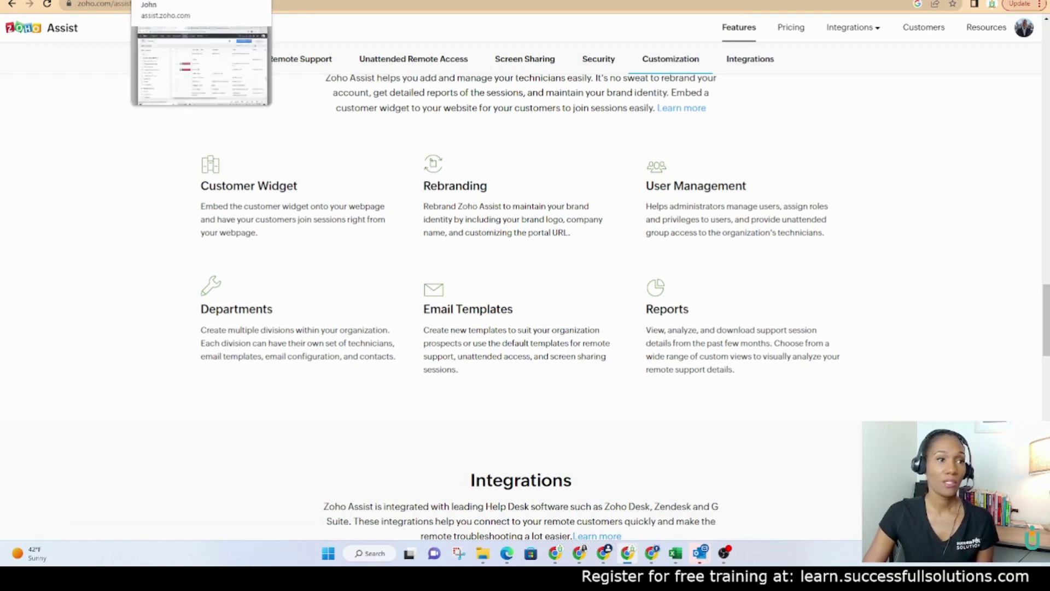
- Return to the Zoho Assist app and examine the organization's rebranding settings, including the logo, favicon and portal URL
click(180, 1)
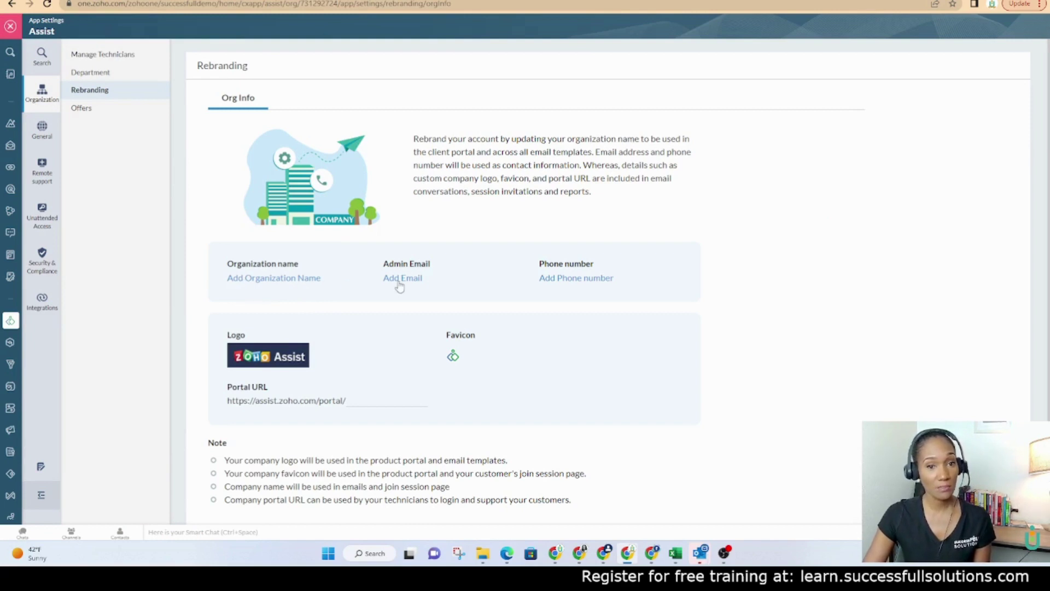
scroll(583, 288, down, 1)
mouse_move(255, 324)
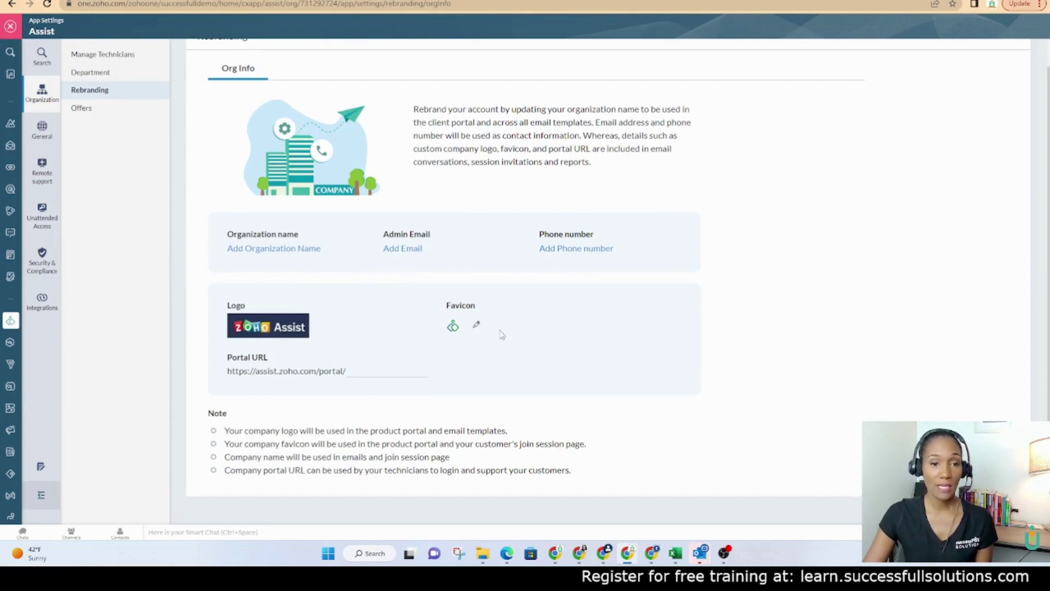
mouse_move(454, 326)
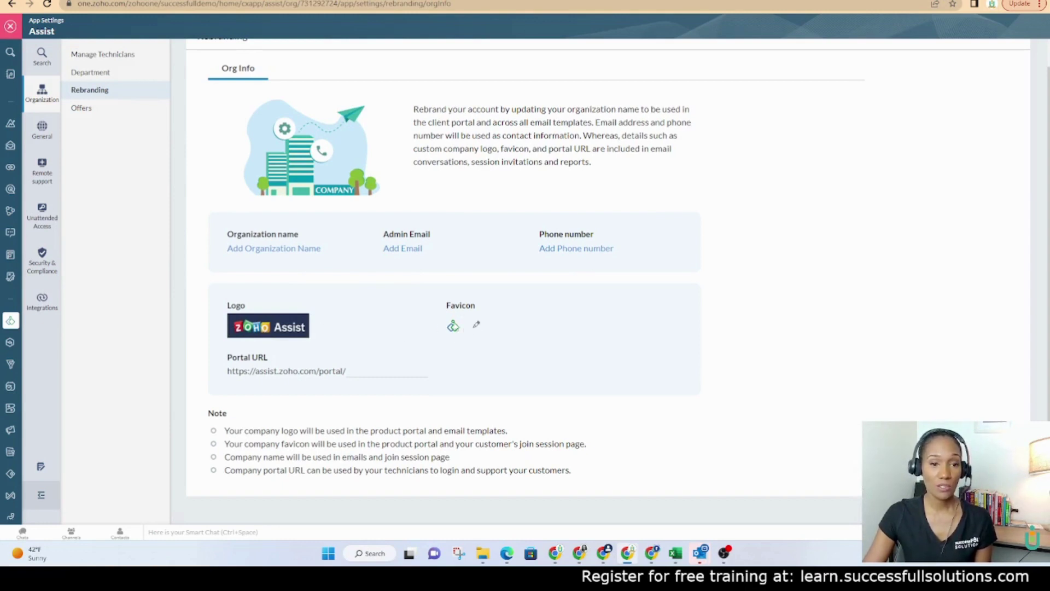
click(397, 368)
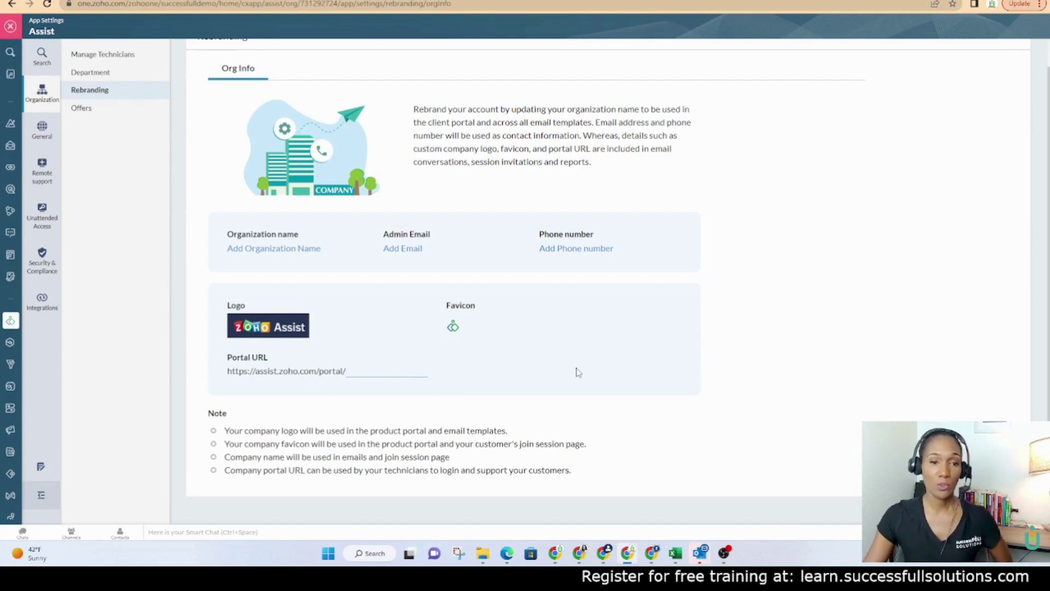
mouse_move(534, 337)
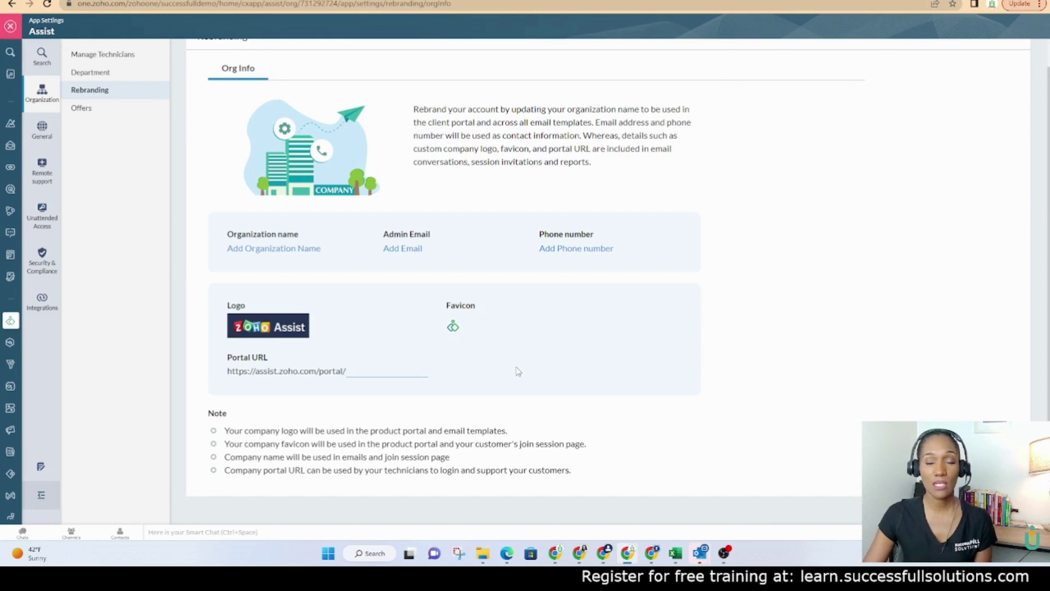
mouse_move(486, 337)
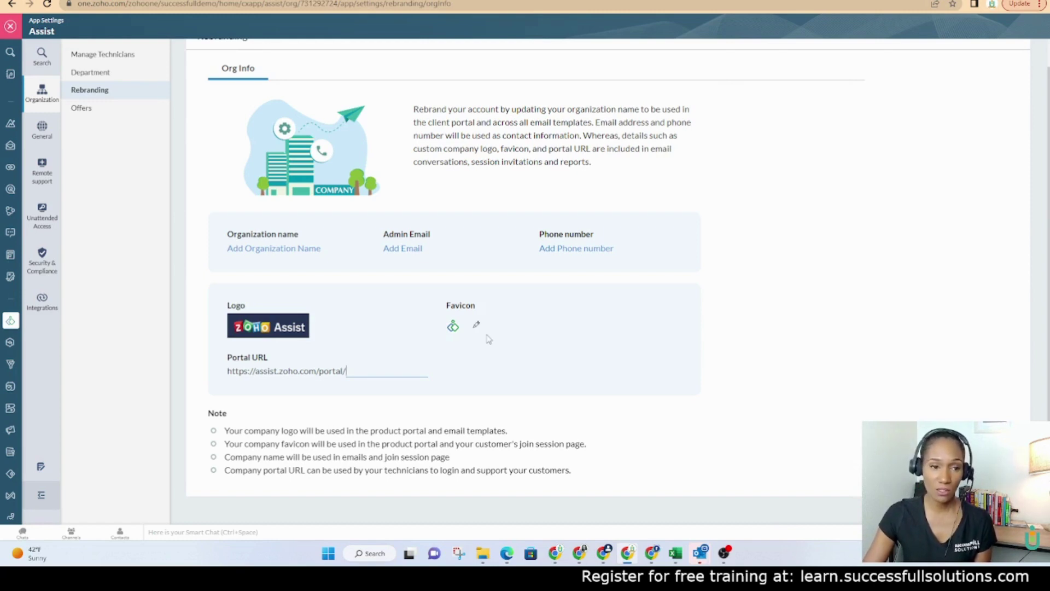
- Highlight the rebranding note on where the company logo will be used, and clear the highlight
click(226, 432)
drag(226, 432, 519, 437)
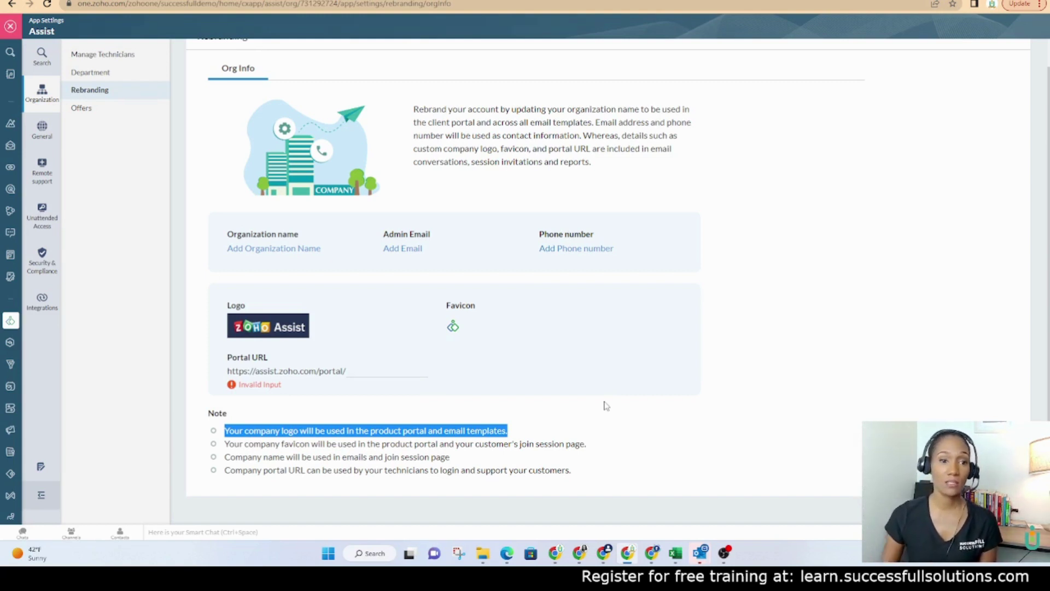
click(801, 339)
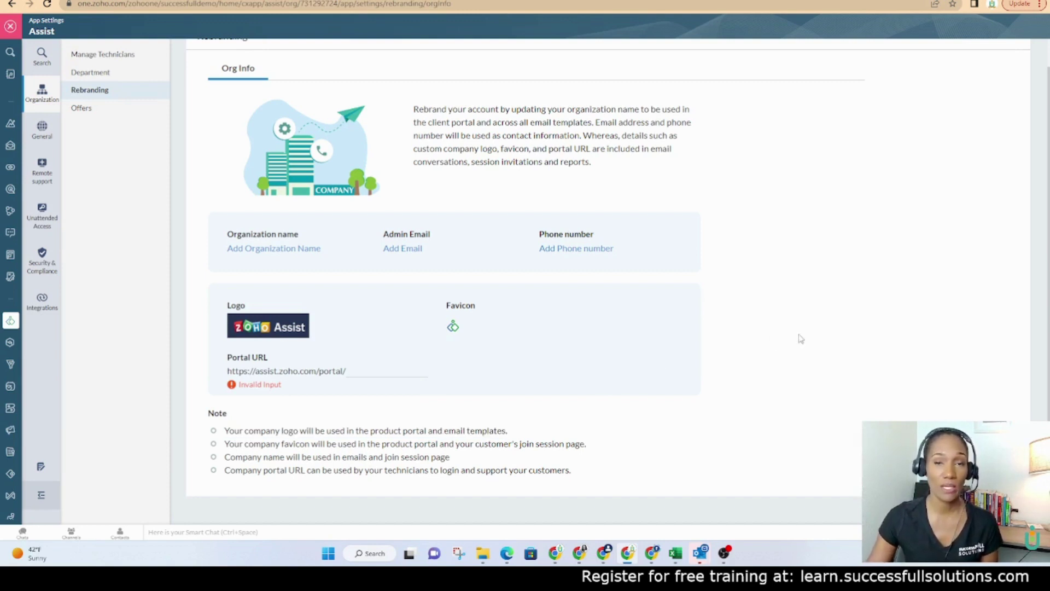